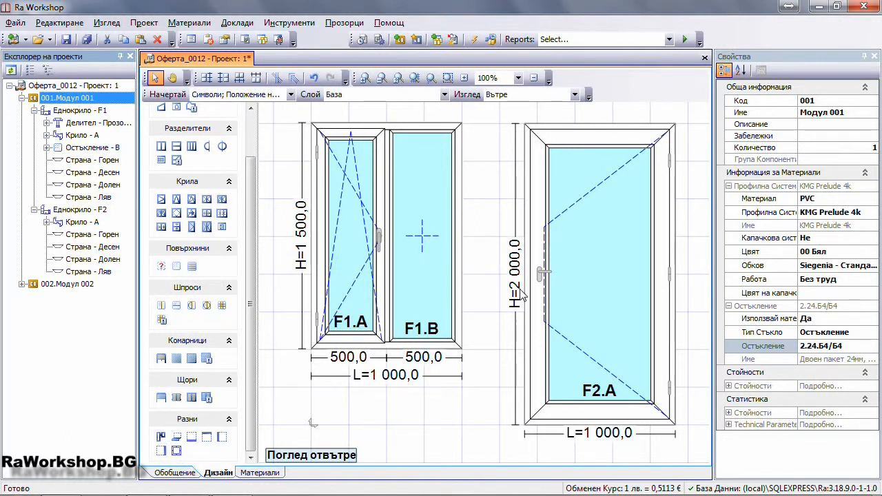
Examine how selecting the whole F1 frame differs from selecting only its right side or the left side of F2.
click(459, 285)
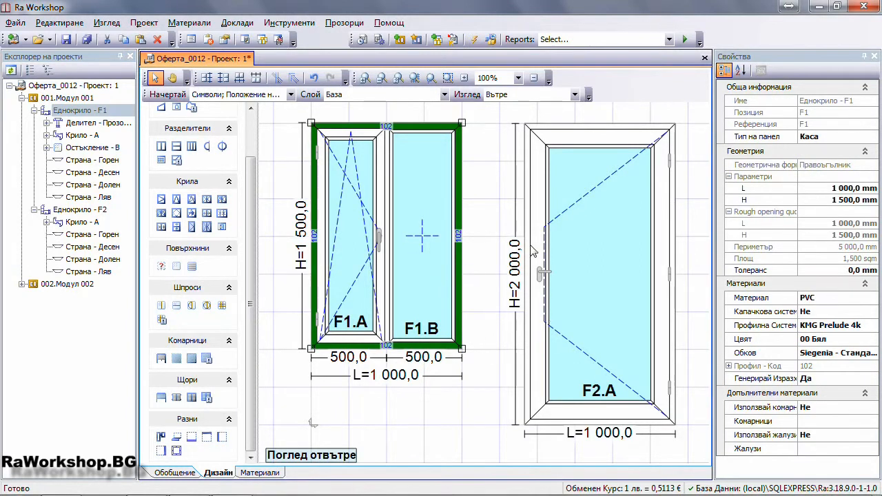
click(533, 252)
click(494, 239)
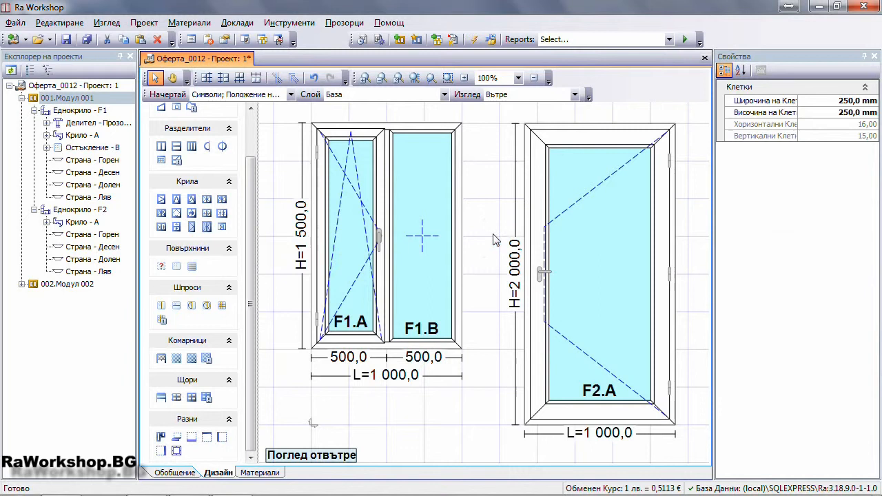
click(457, 190)
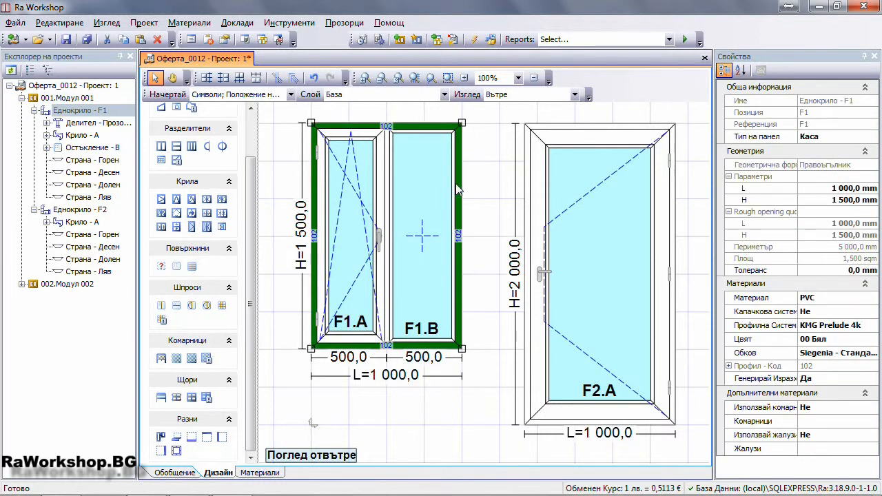
click(458, 204)
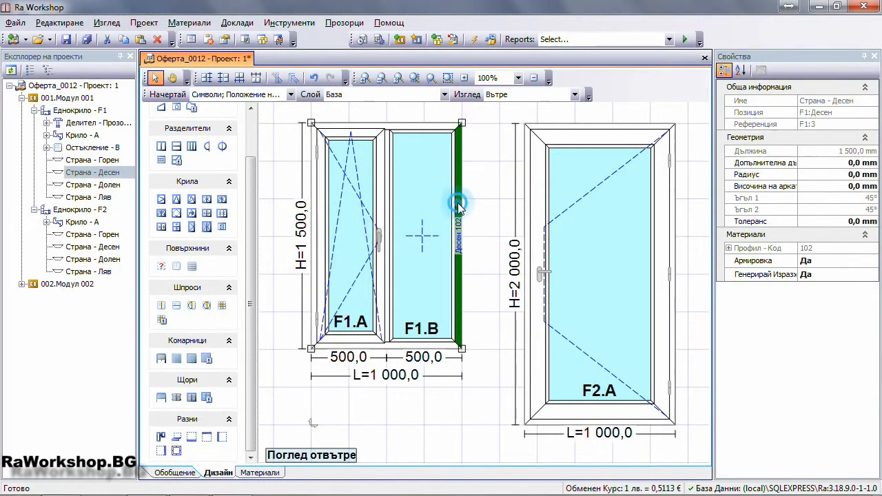
click(483, 205)
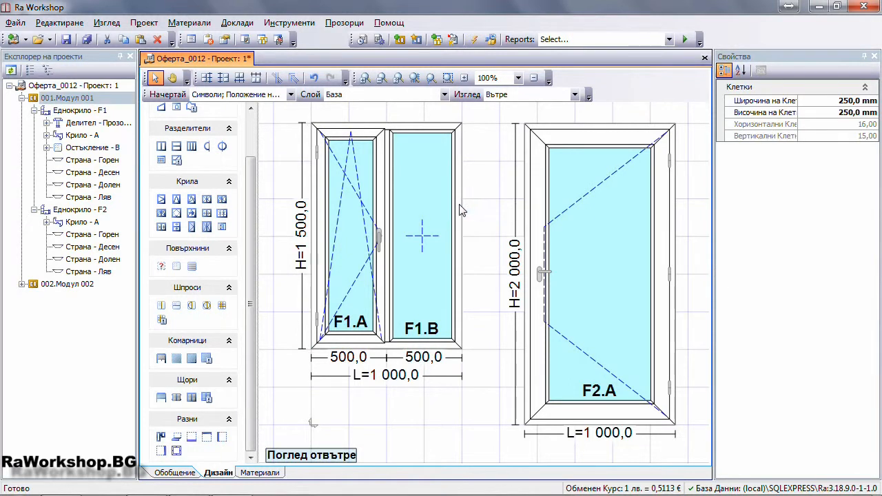
click(460, 205)
click(460, 205)
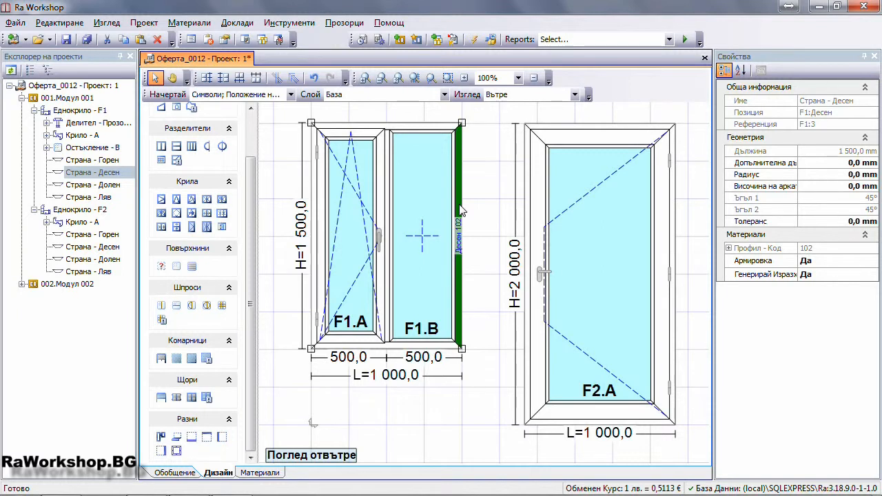
click(525, 174)
click(526, 174)
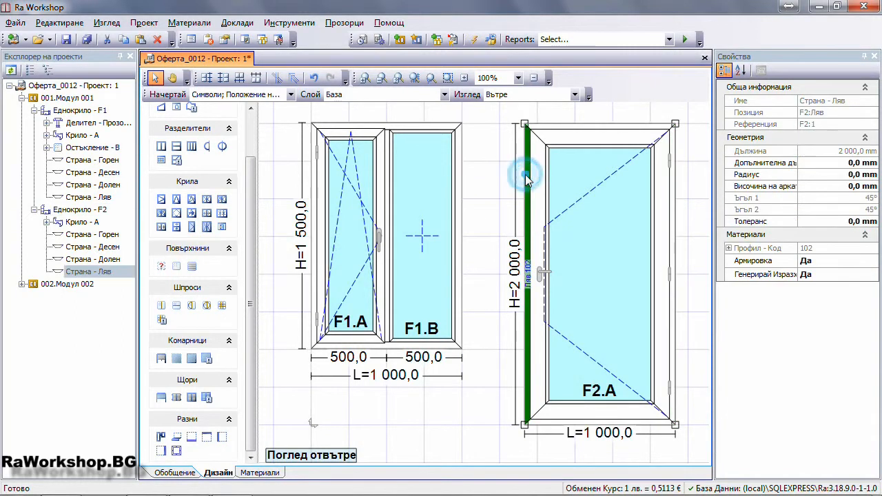
click(492, 187)
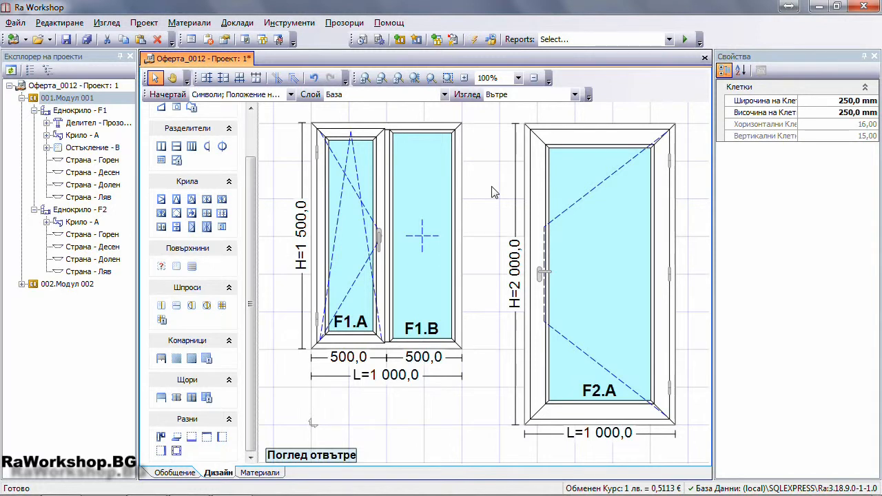
Join the right side of frame F1 to the left side of frame F2 in module 001.
click(459, 193)
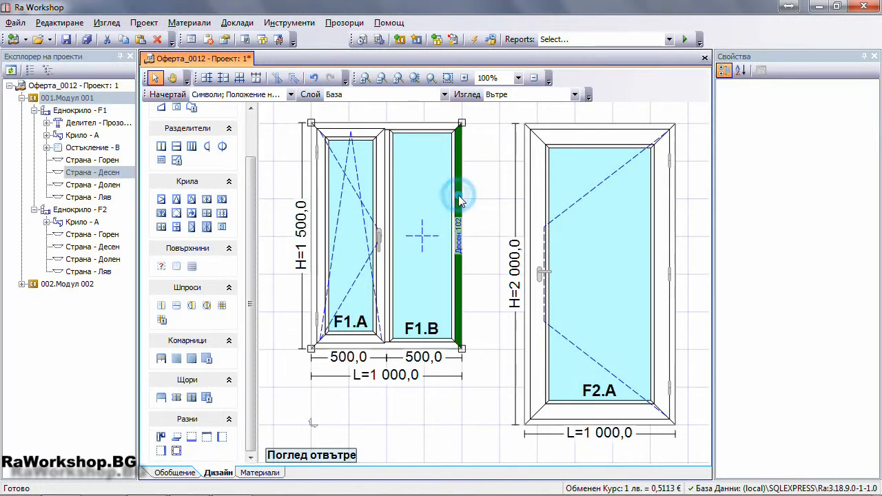
click(527, 185)
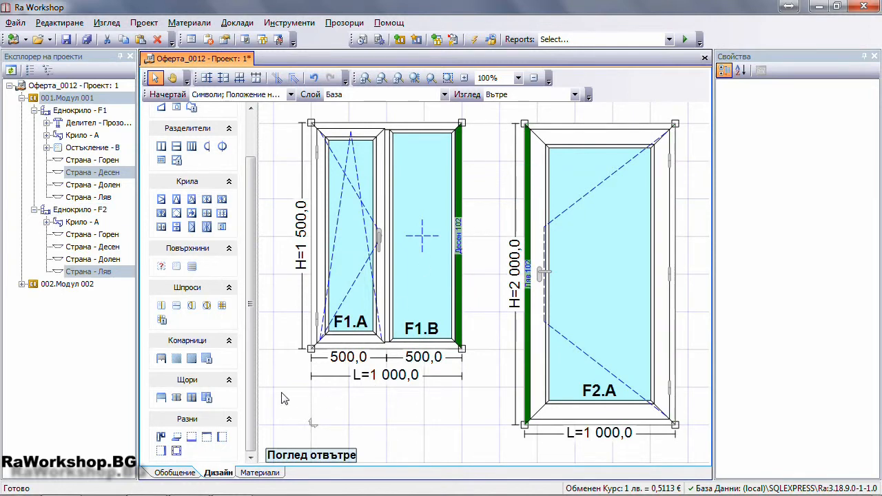
click(166, 438)
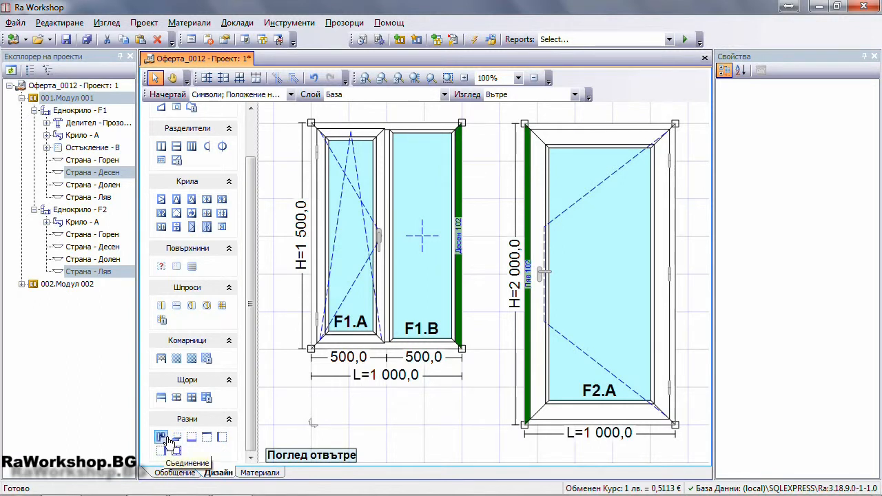
click(163, 438)
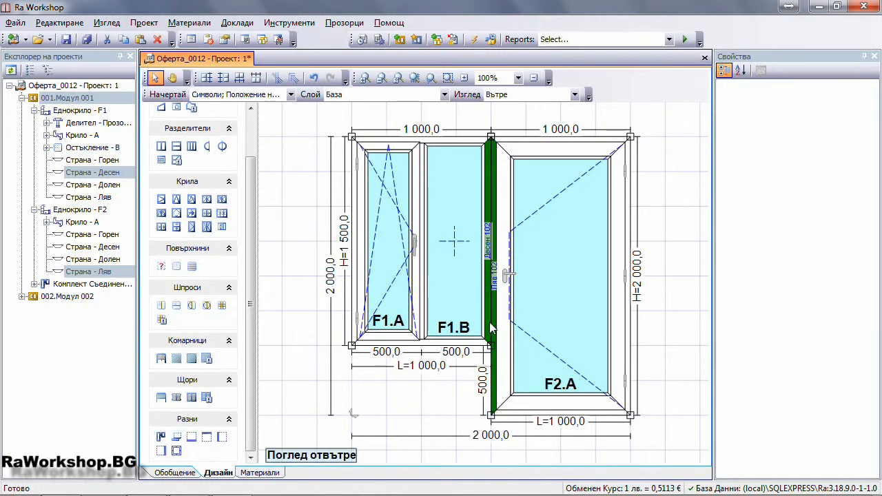
click(443, 410)
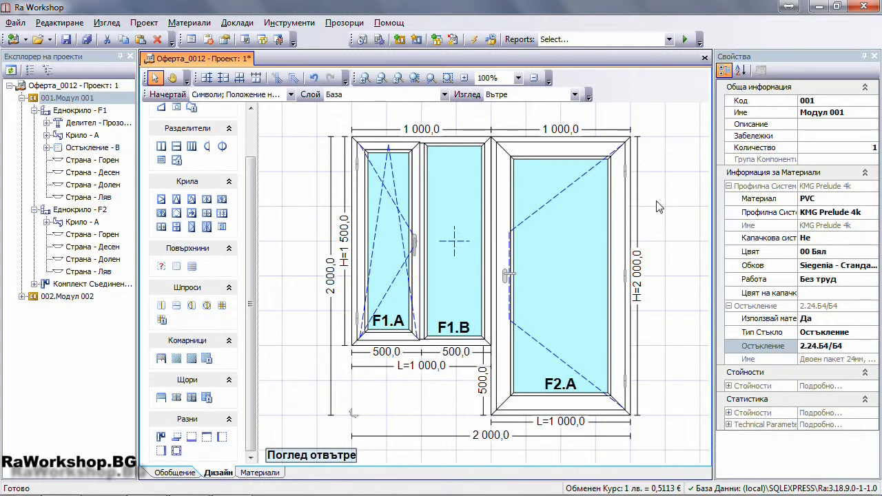
Check the joining profile 12100014 and its quantity in the module's material list, and return to the design.
click(266, 475)
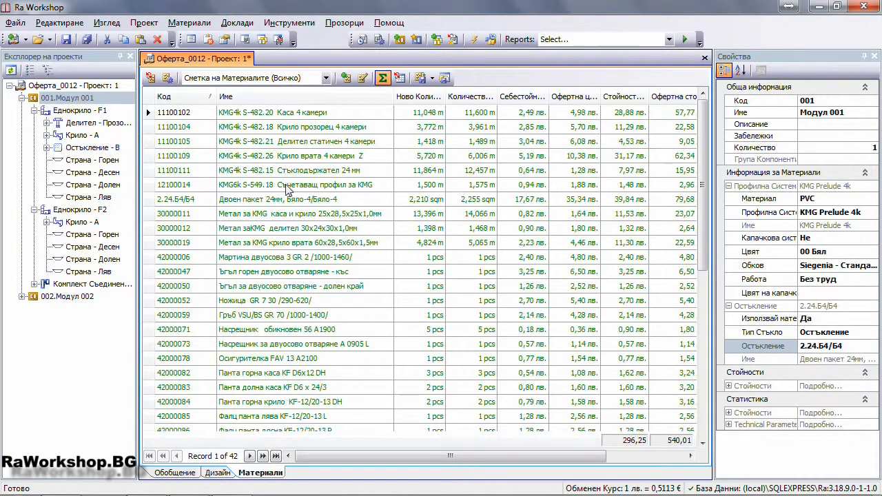
click(155, 186)
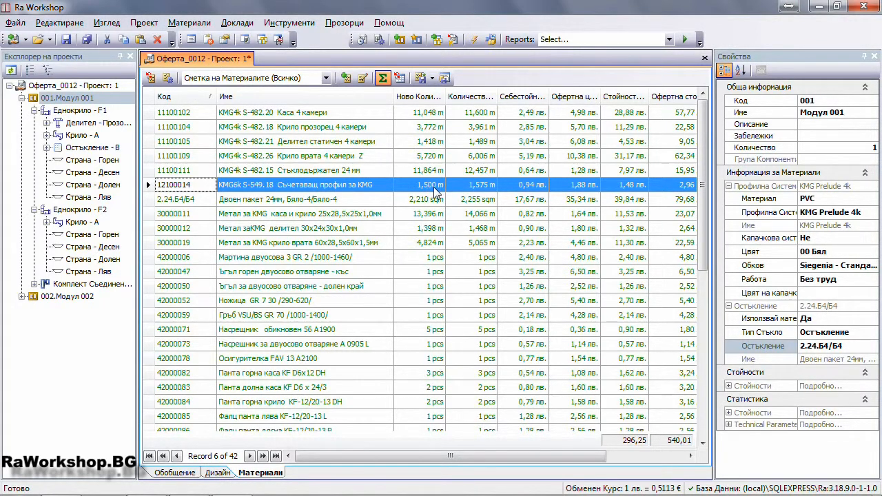
click(226, 474)
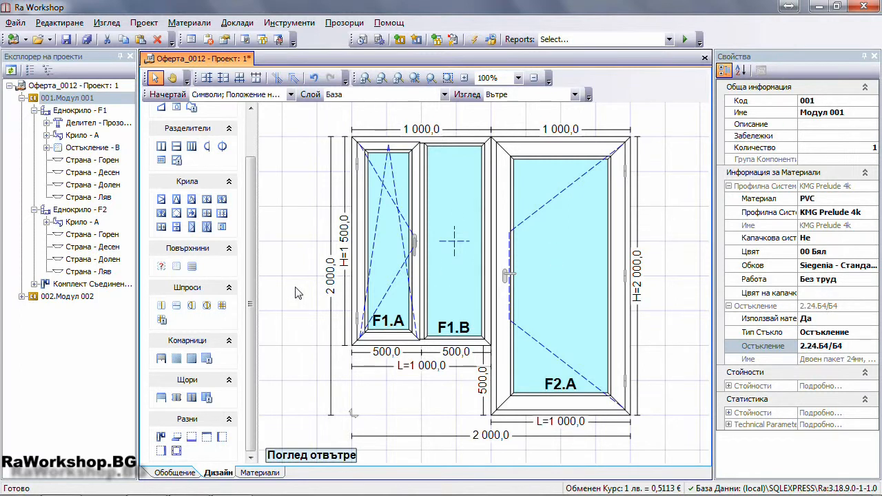
Open module 002 and join the right side of frame F1 to the adjacent side of door frame F3.
click(55, 298)
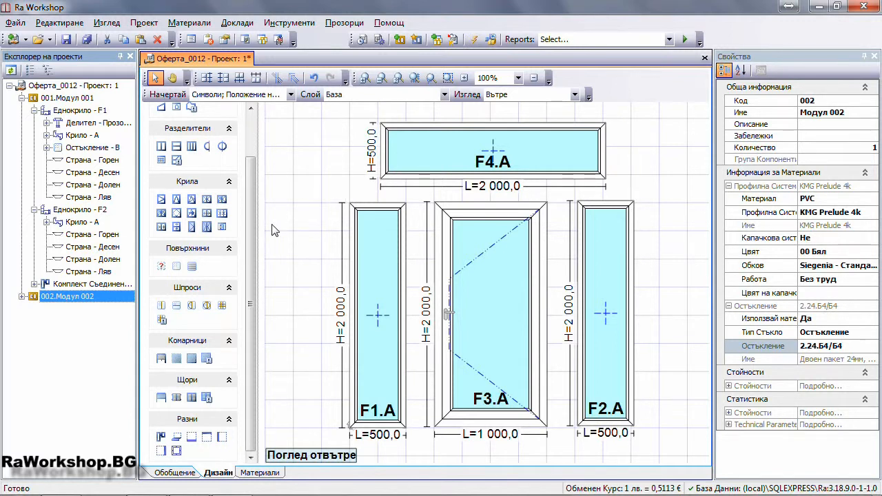
click(406, 262)
click(406, 263)
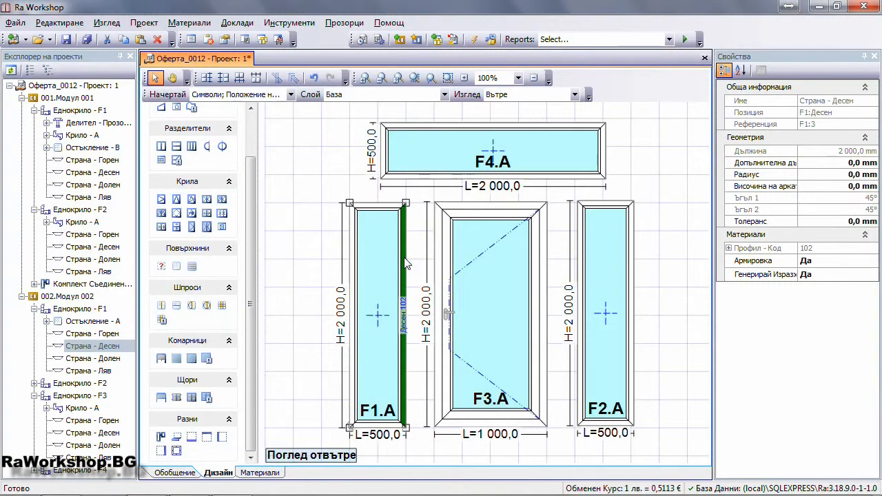
click(436, 259)
click(437, 259)
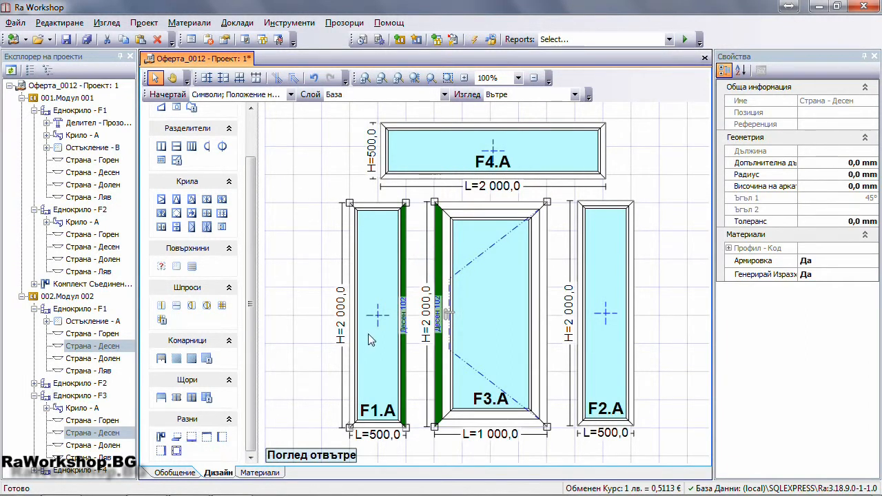
click(163, 436)
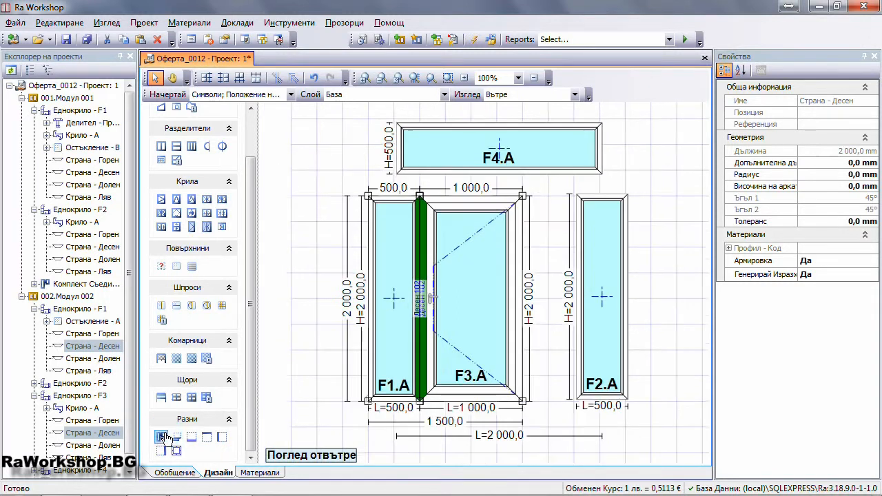
Join the free right-hand side of door frame F3 to the left side of frame F2.
click(521, 252)
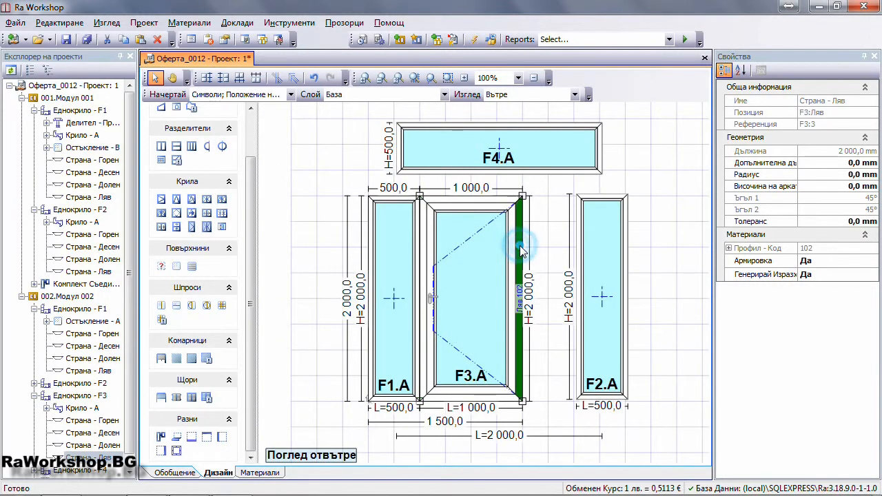
click(581, 254)
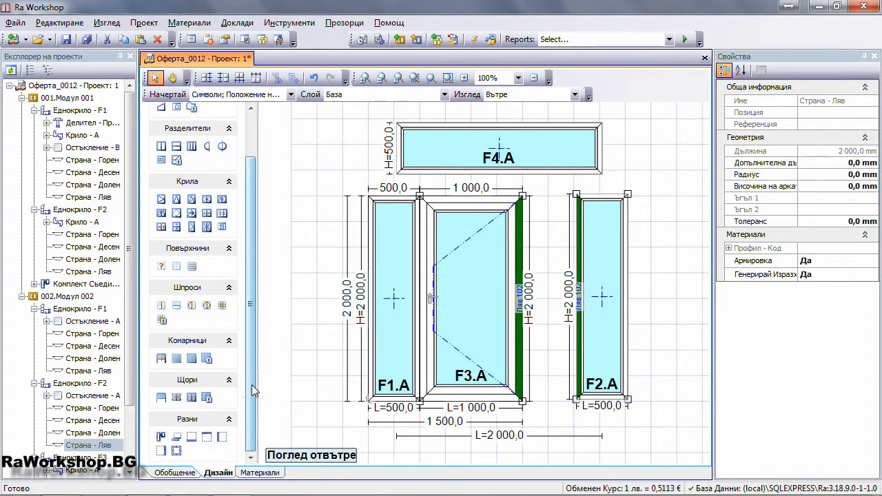
click(162, 438)
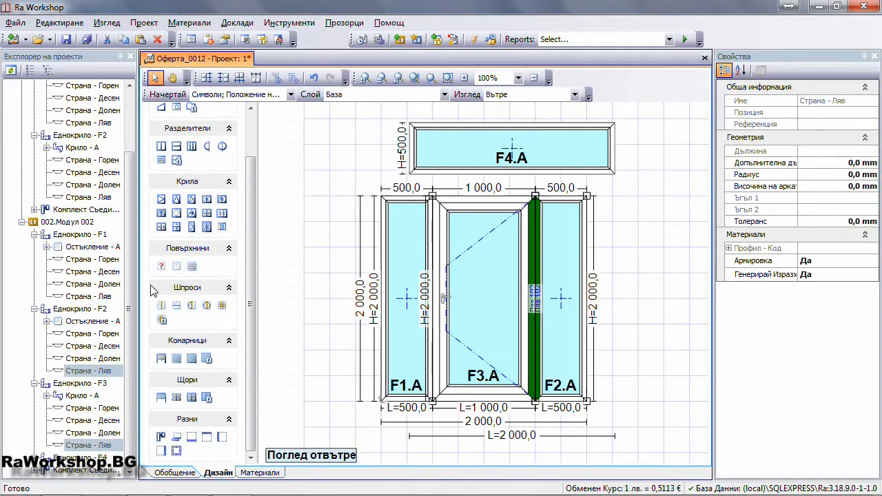
click(354, 172)
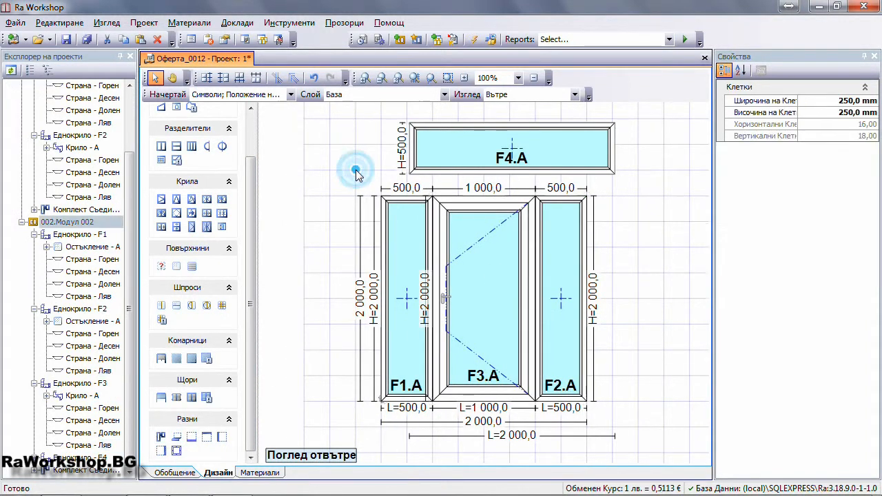
Try joining the bottom side of frame F4 to the top side of frame F1, and undo the join.
click(499, 174)
click(499, 173)
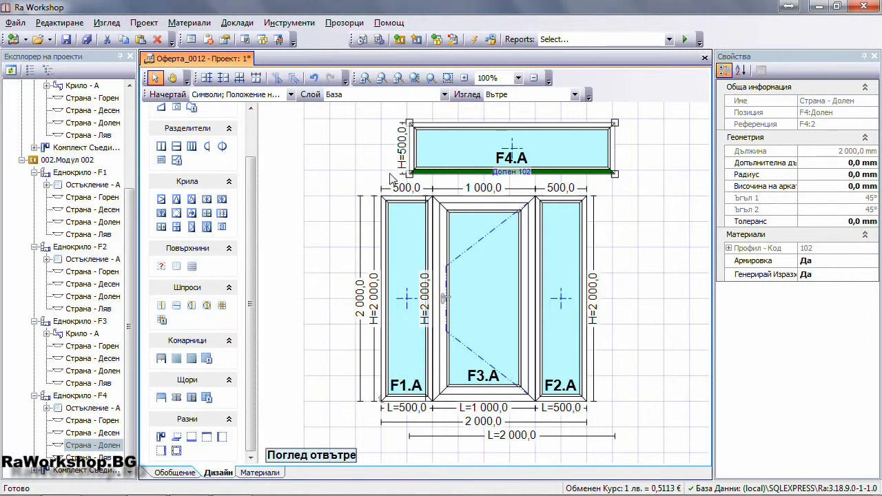
ctrl+click(393, 197)
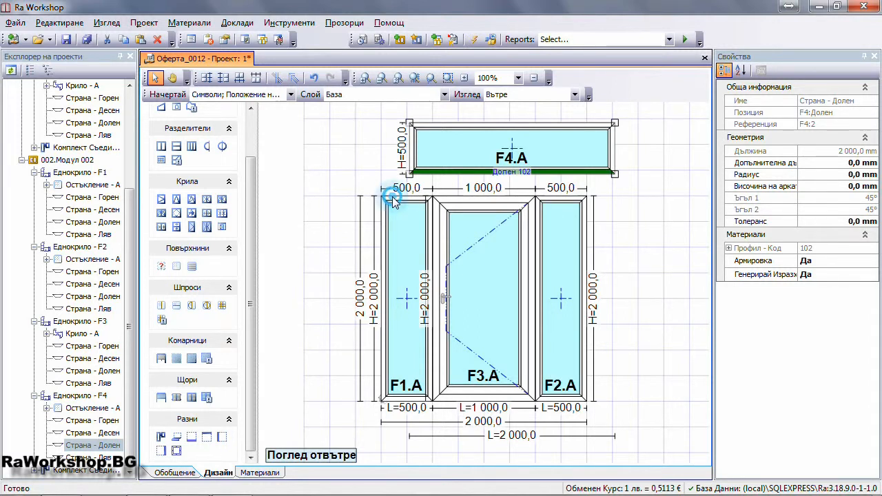
ctrl+click(392, 198)
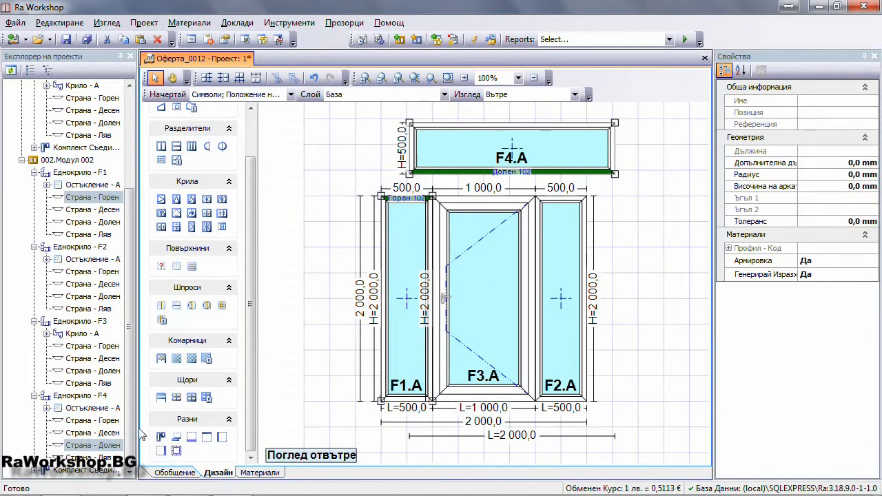
click(160, 437)
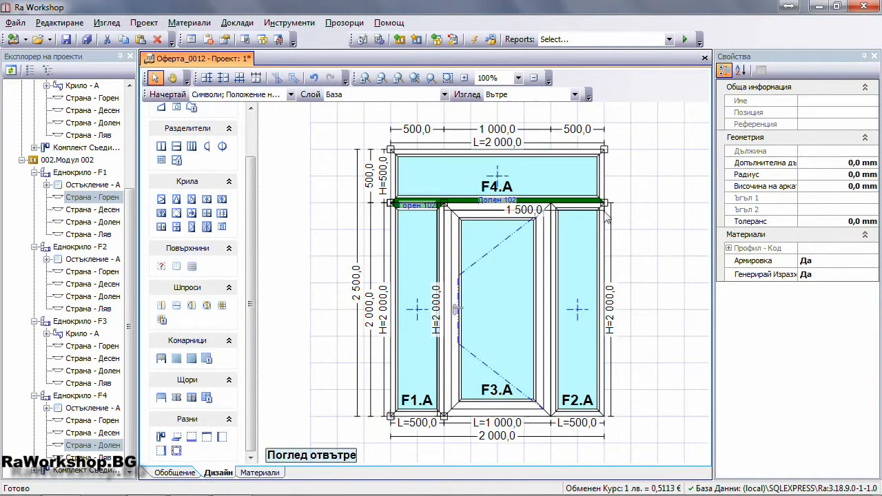
key(ctrl+z)
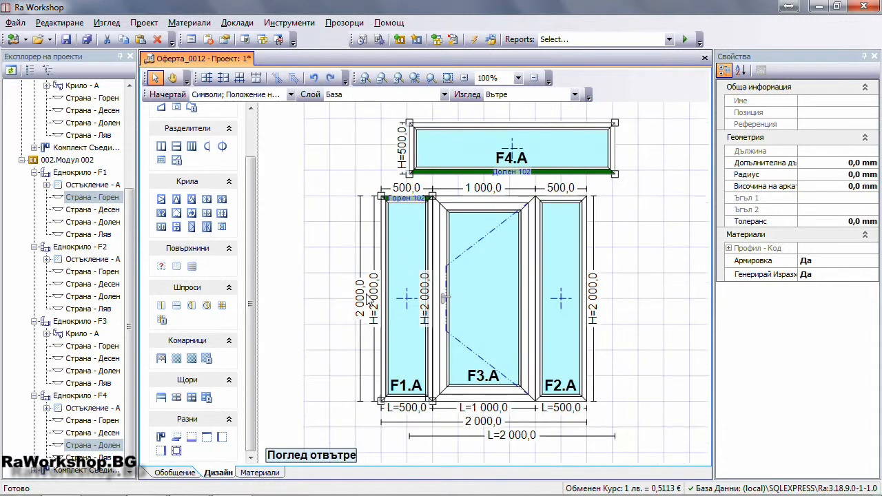
Join the top side of frame F2 to the bottom side of the upper frame F4.
click(559, 200)
click(559, 200)
click(559, 200)
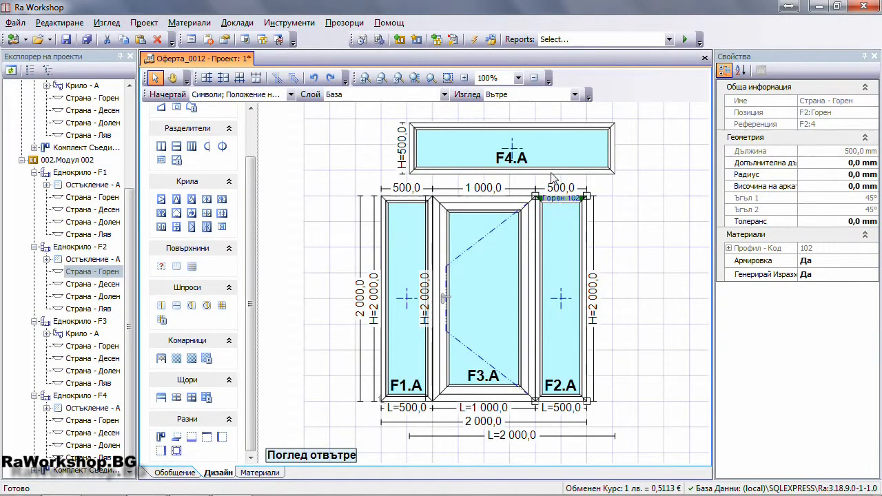
ctrl+click(550, 172)
ctrl+click(550, 172)
click(161, 436)
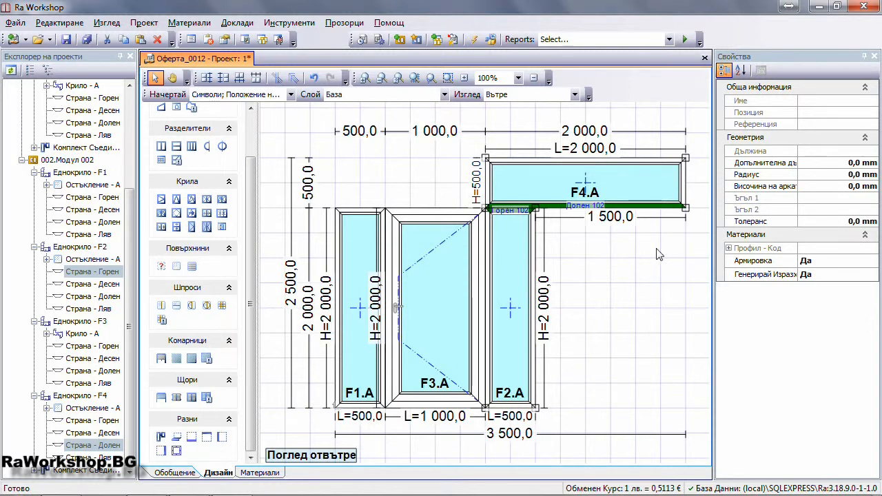
Set the offset between the right edges of frames F2 and F4 to 0.
double_click(619, 218)
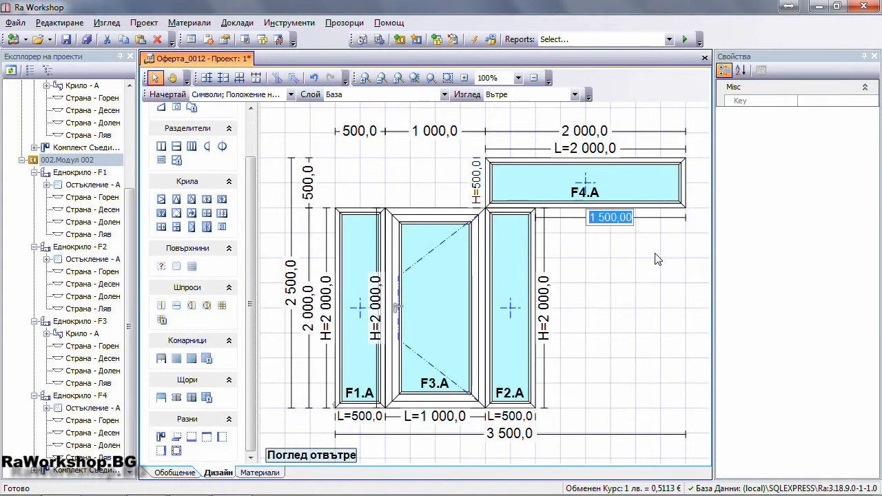
text(0)
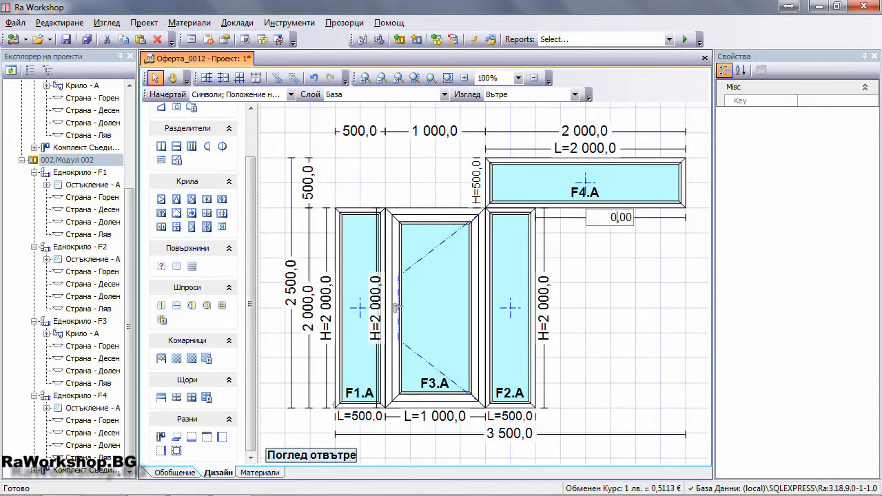
key(Return)
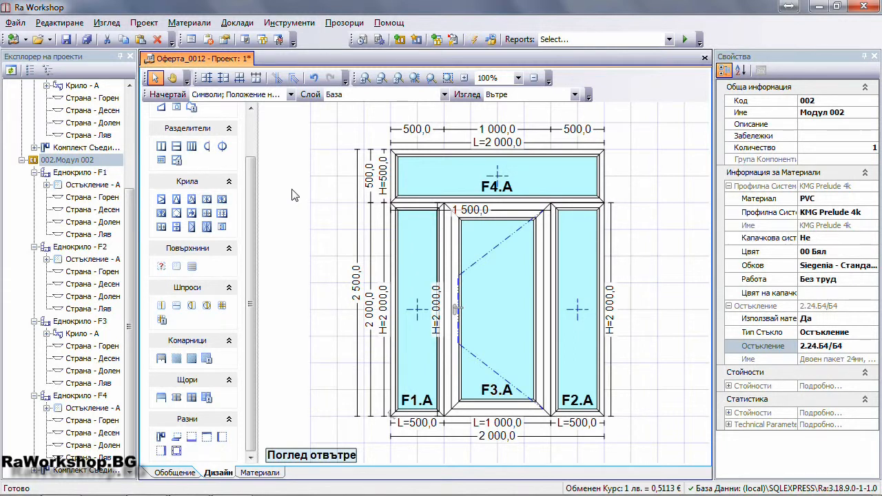
Set the overall width of the upper frame F4 to 2500 mm.
double_click(502, 143)
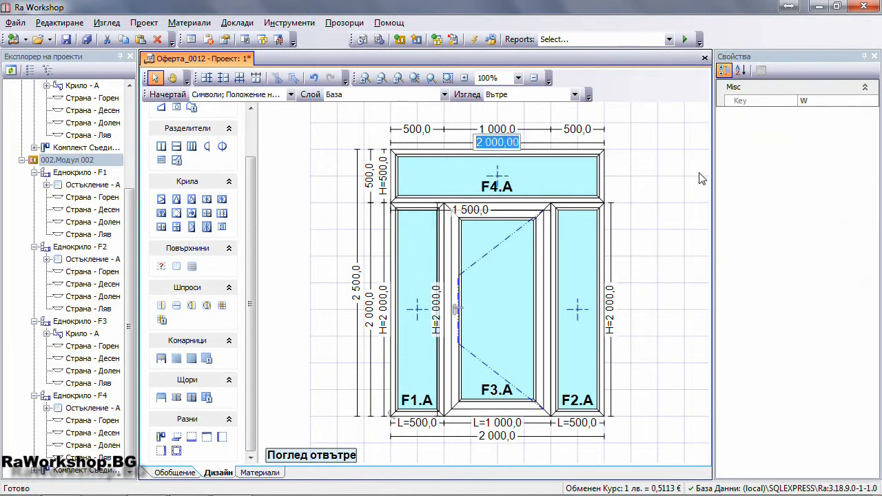
text(2500)
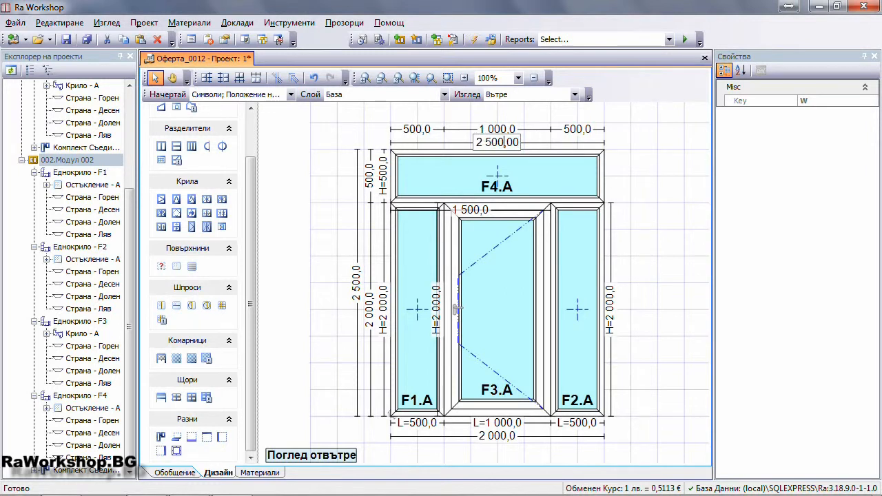
key(Return)
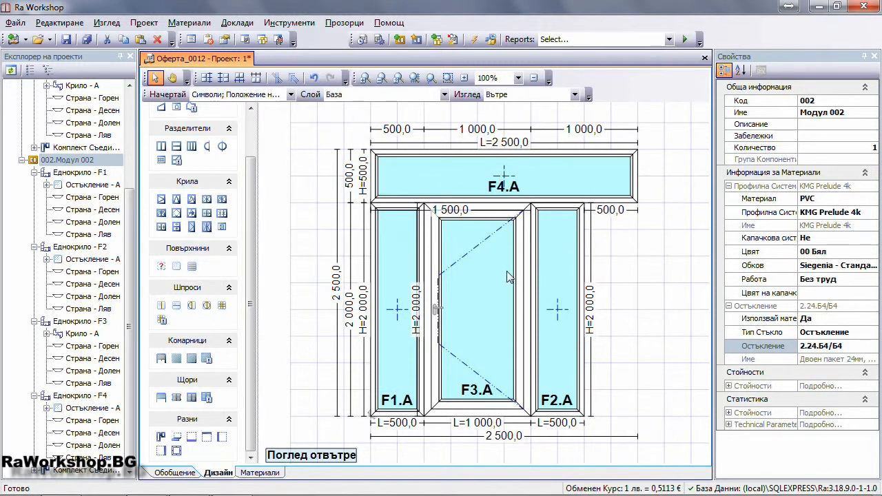
Set the offset between the right edges of frames F2 and F4 to 250 mm.
double_click(612, 210)
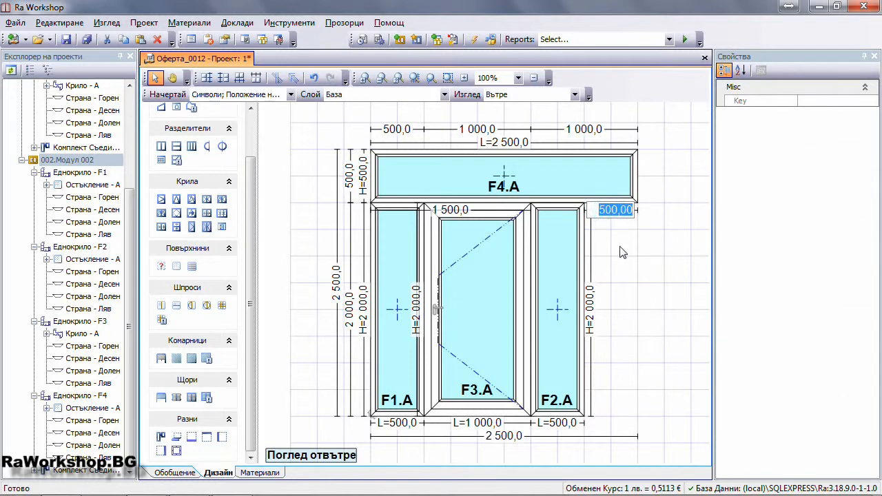
text(250)
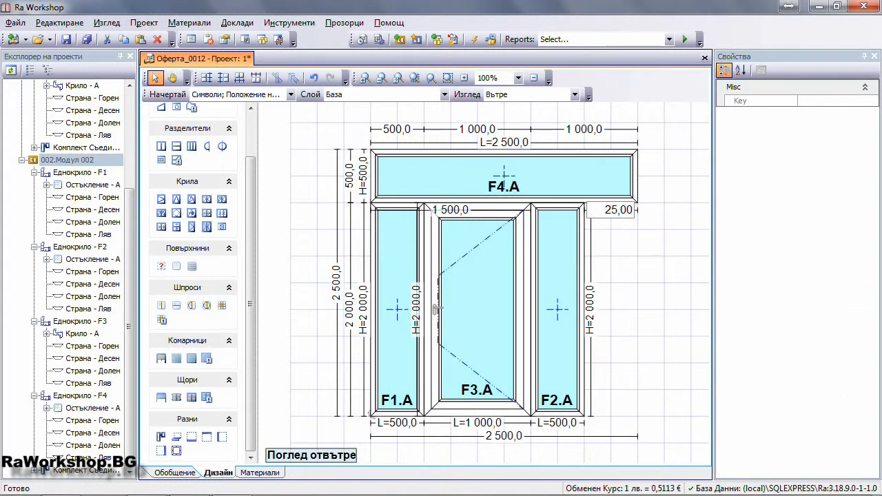
key(Return)
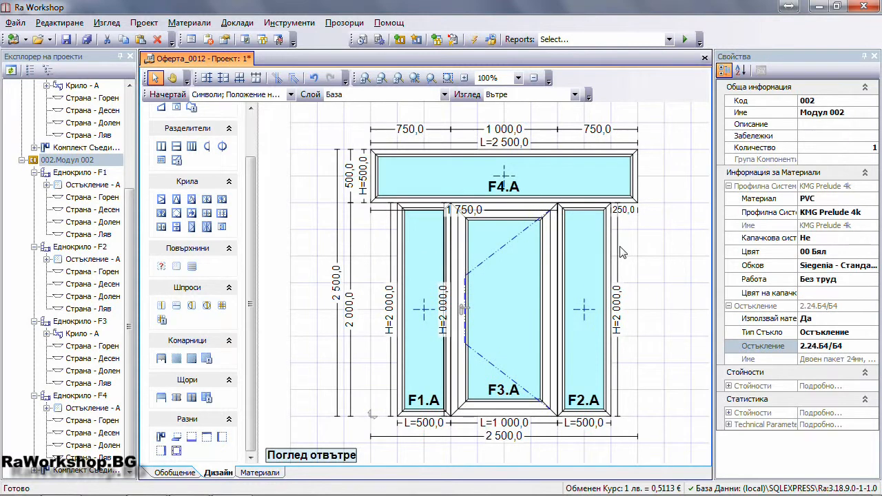
click(668, 272)
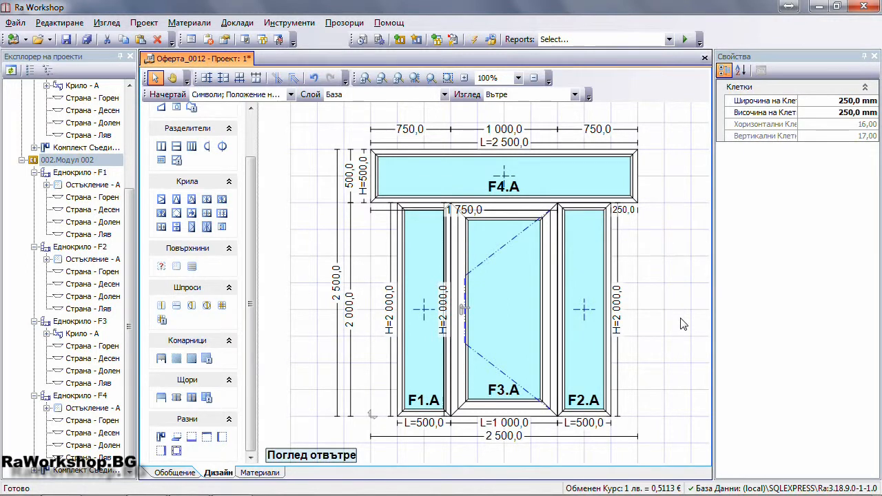
Check the joining profile KMG6k S-549.18 in the project's materials list and return to the design drawing.
click(255, 473)
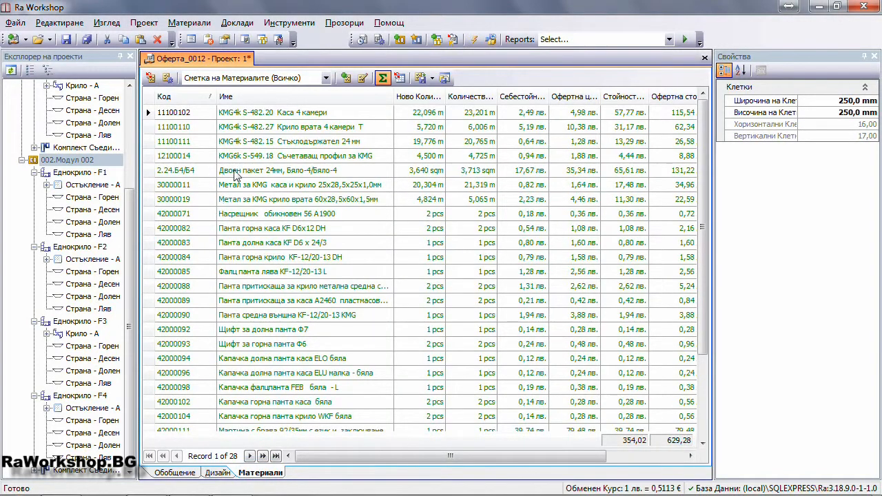
click(286, 156)
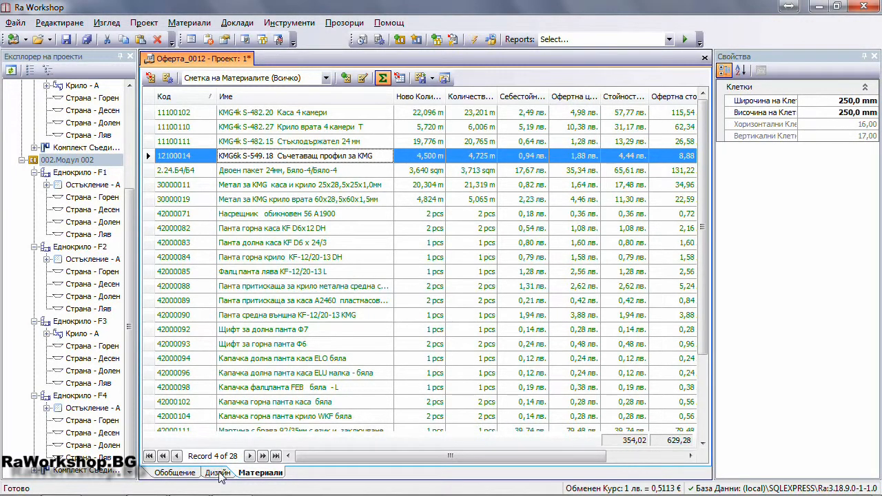
click(218, 474)
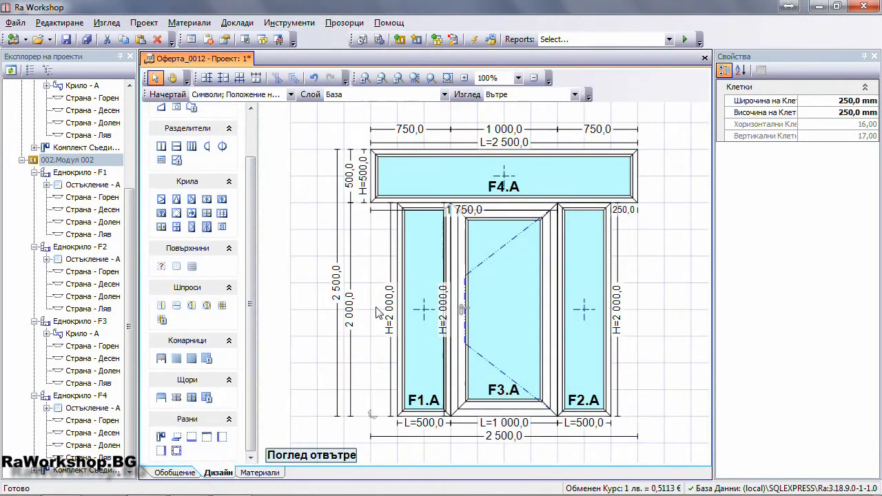
click(568, 206)
click(555, 206)
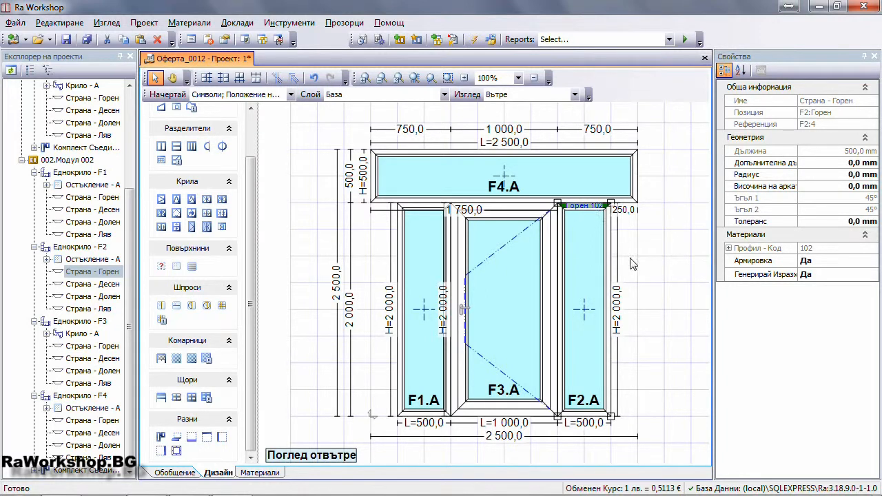
click(671, 272)
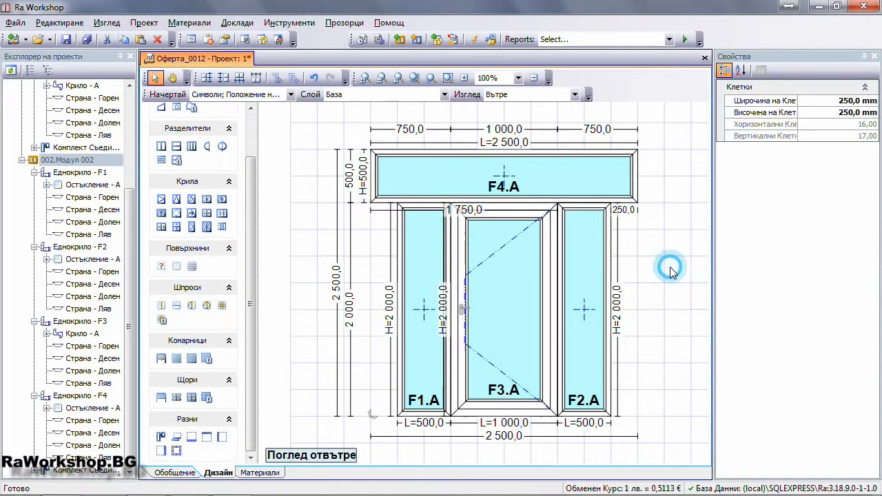